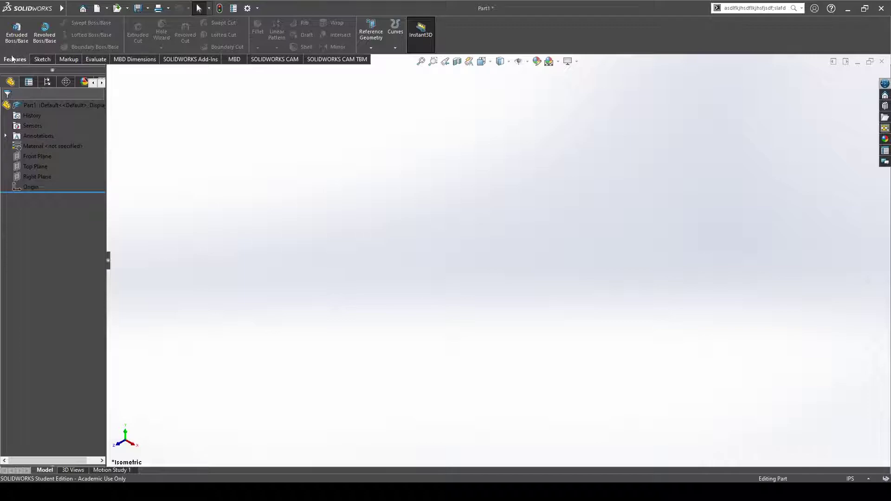
- Sketch a center rectangle about 6.38 in by 2.04 in on the Top Plane, centered on the origin
{"action": "left_click", "coordinate": [40, 58]}
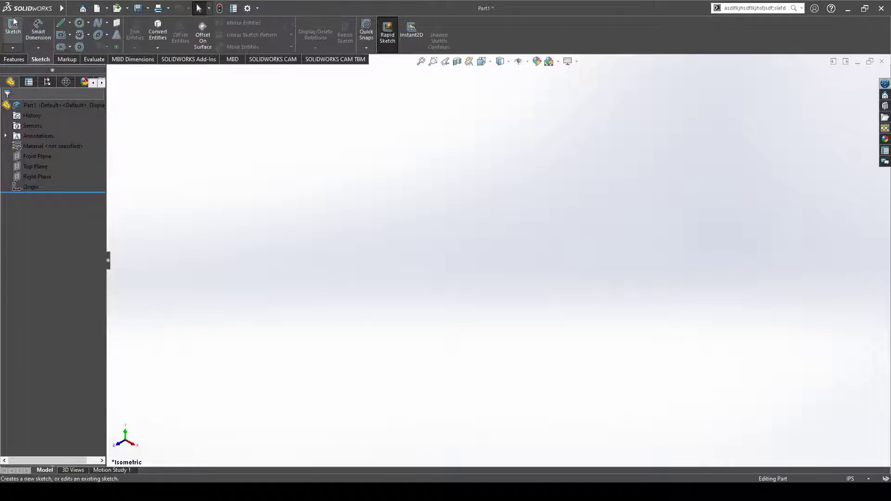
{"action": "left_click", "coordinate": [13, 26]}
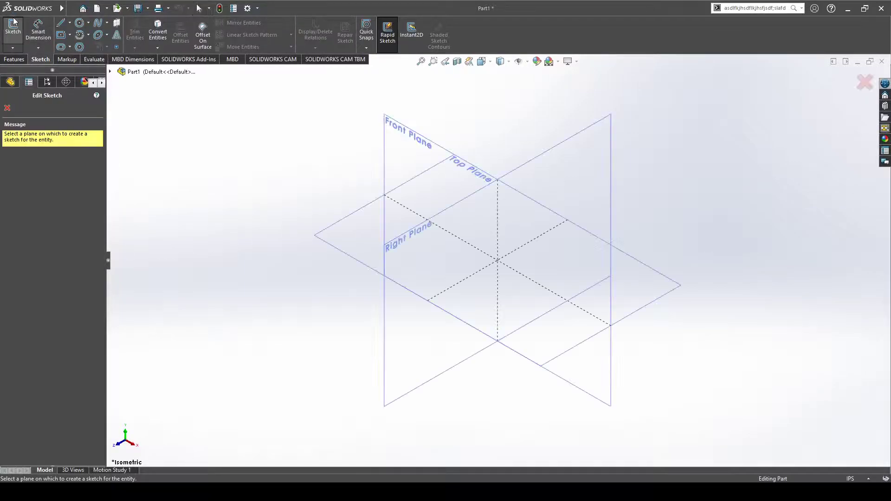
{"action": "left_click", "coordinate": [357, 232]}
{"action": "left_click", "coordinate": [62, 34]}
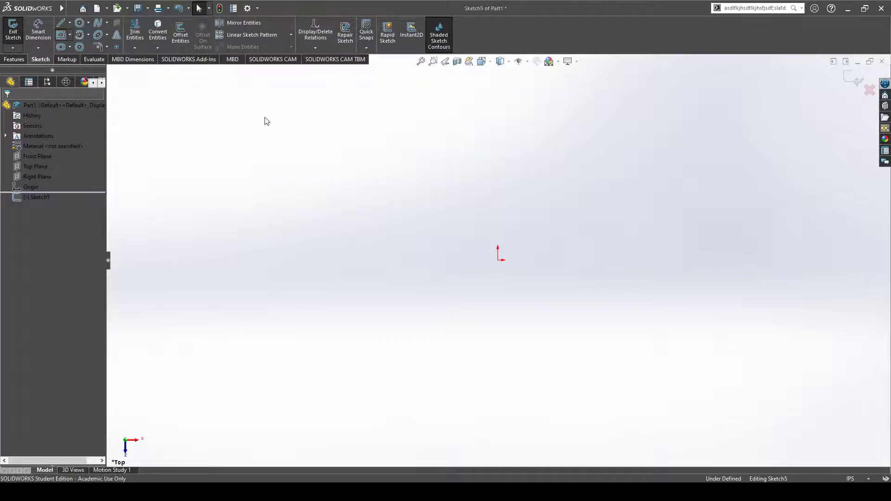
{"action": "left_click", "coordinate": [499, 259]}
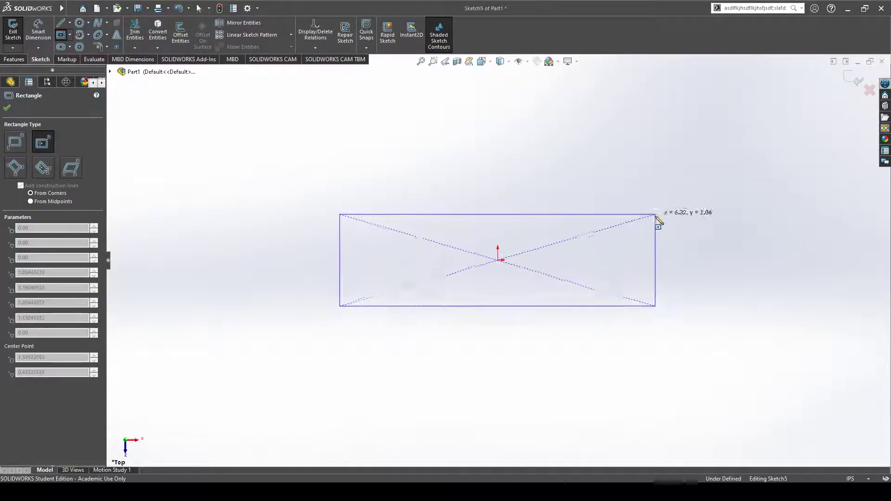
{"action": "left_click", "coordinate": [656, 209]}
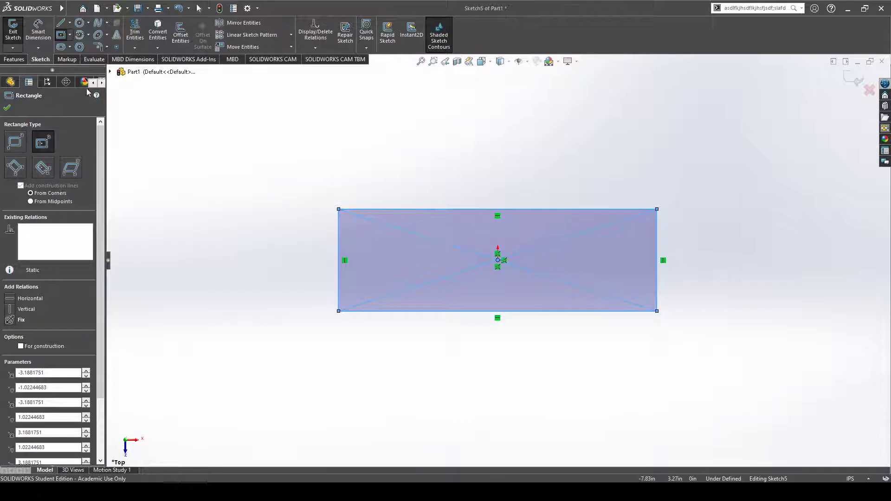
{"action": "key", "text": "Escape"}
- Dimension the rectangle 2 in long horizontally and 1 in high vertically
{"action": "left_click", "coordinate": [459, 211]}
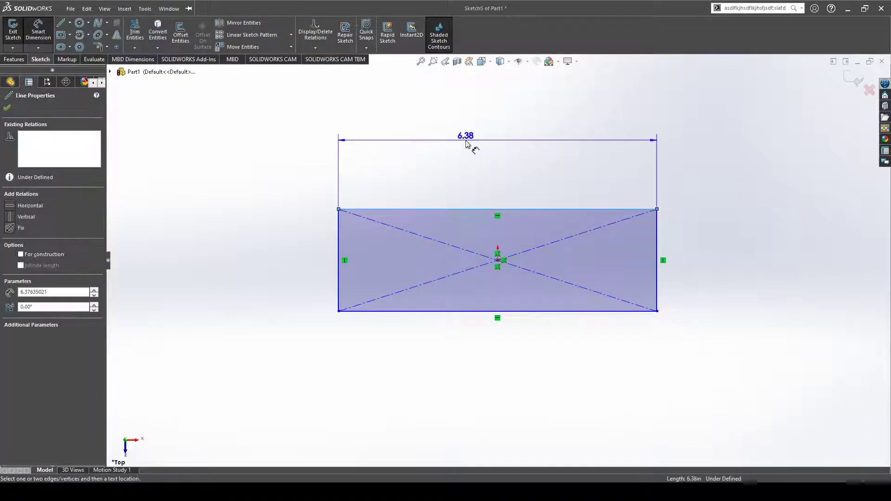
{"action": "left_click", "coordinate": [469, 146]}
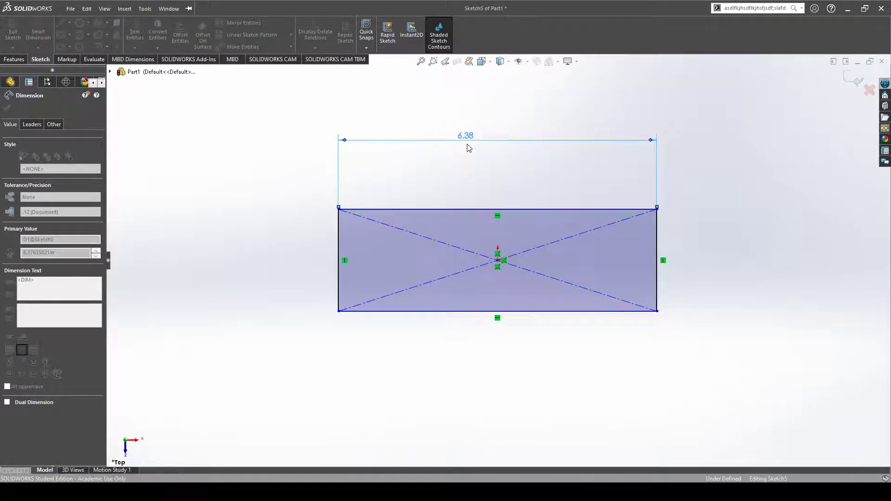
{"action": "type", "text": "2"}
{"action": "key", "text": "Return"}
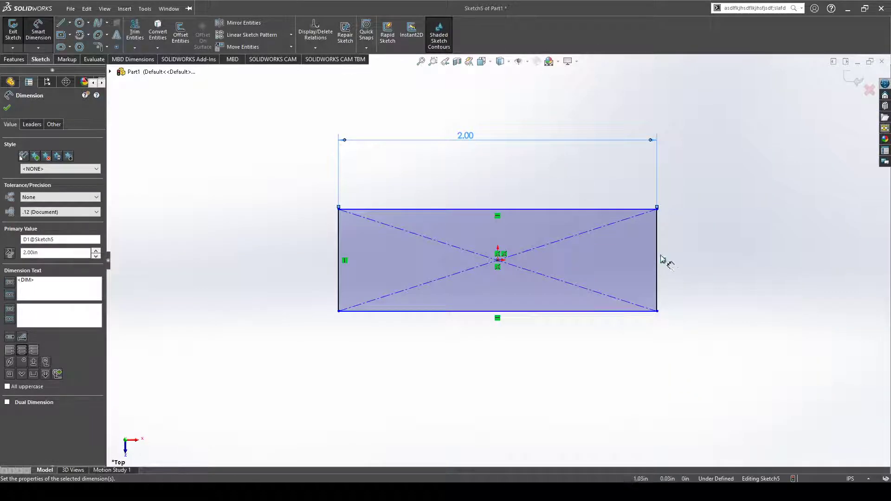
{"action": "left_click", "coordinate": [661, 258]}
{"action": "left_click", "coordinate": [747, 249]}
{"action": "type", "text": "1"}
{"action": "key", "text": "Return"}
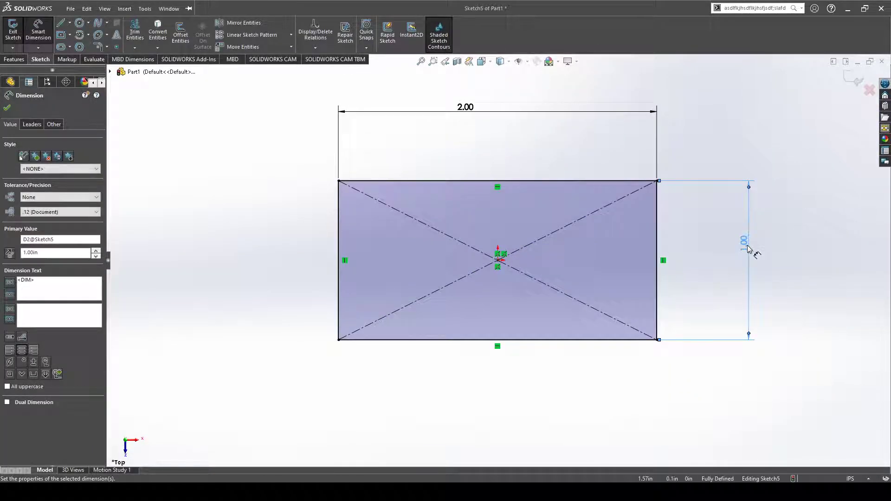
- Sketch a second center rectangle from the origin, about 2.99 in by 0.51 in, extending past both ends of the first
{"action": "left_click", "coordinate": [61, 36]}
{"action": "left_click", "coordinate": [498, 260]}
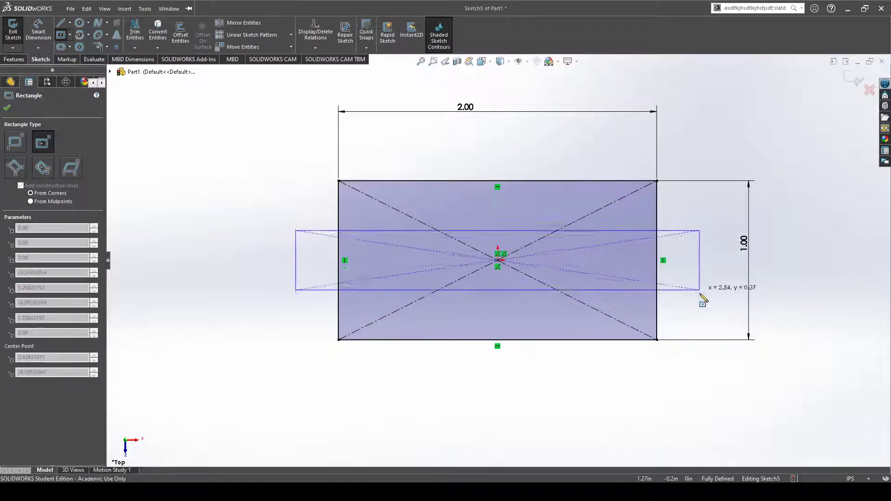
{"action": "left_click", "coordinate": [735, 300]}
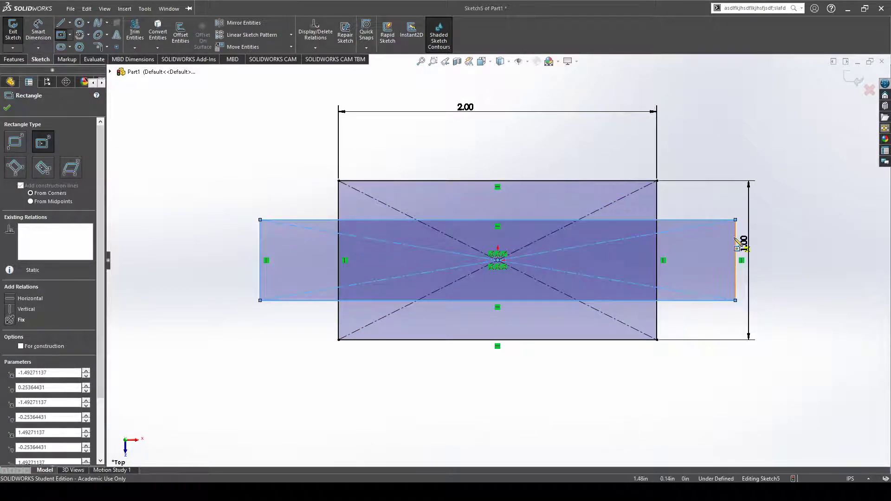
- Dimension the longer second rectangle 0.75 in high and 3 in long
{"action": "left_click", "coordinate": [38, 32]}
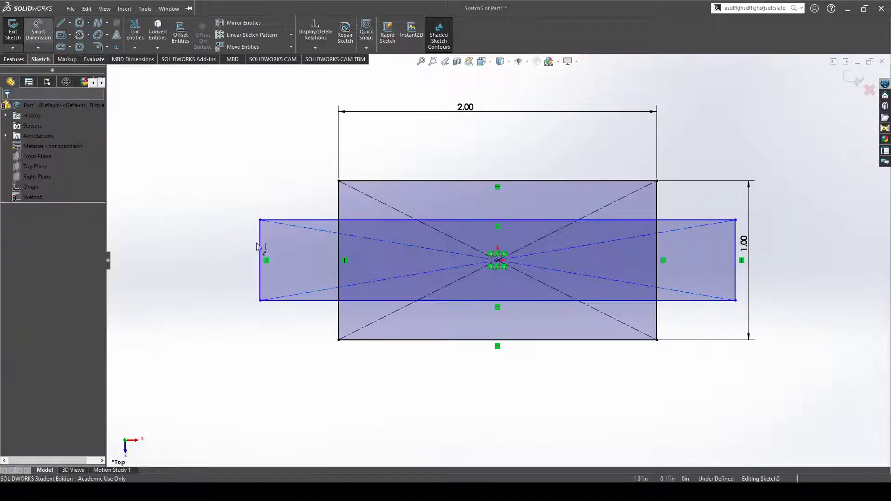
{"action": "left_click", "coordinate": [737, 259]}
{"action": "left_click", "coordinate": [740, 255]}
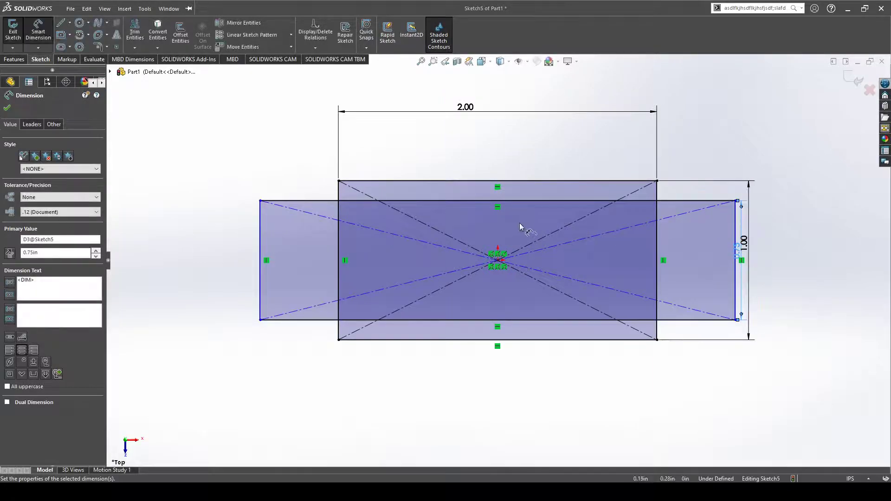
{"action": "left_click", "coordinate": [542, 202]}
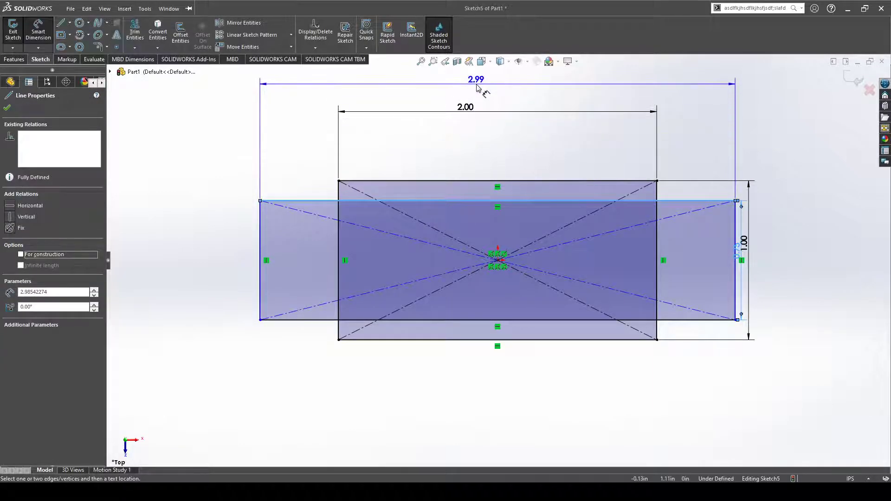
{"action": "left_click", "coordinate": [476, 87]}
{"action": "type", "text": "3"}
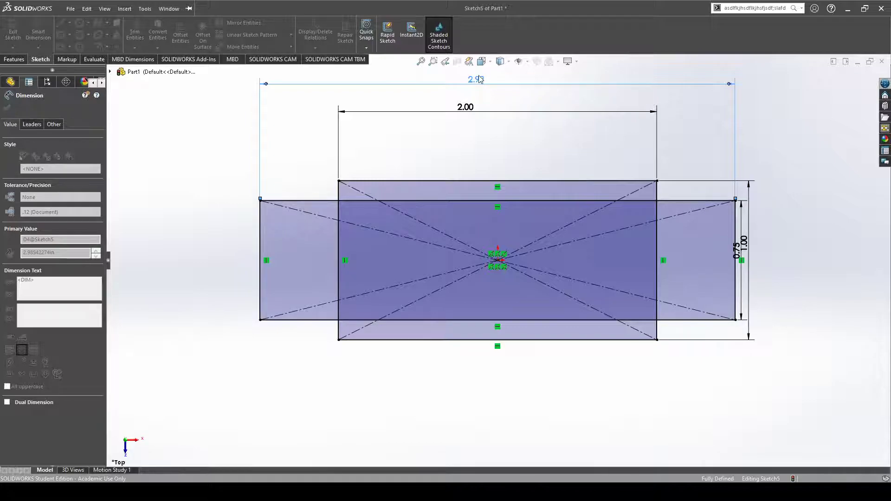
{"action": "key", "text": "Return"}
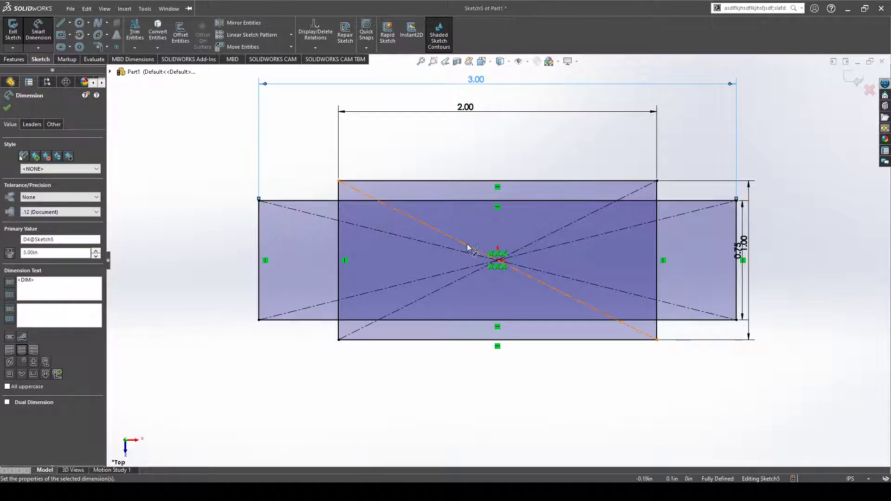
{"action": "left_click", "coordinate": [7, 107]}
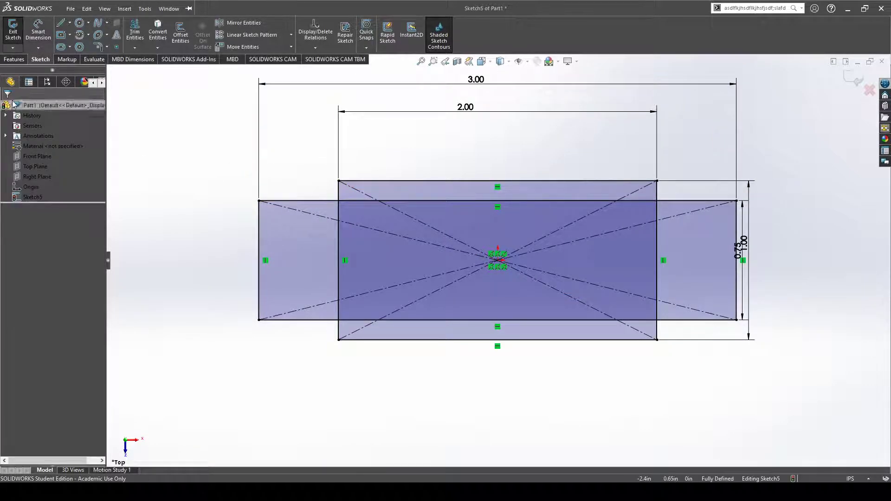
- Draw a horizontal line between the midpoints of the 3 in rectangle's two short sides and exit the sketch
{"action": "left_click", "coordinate": [60, 23]}
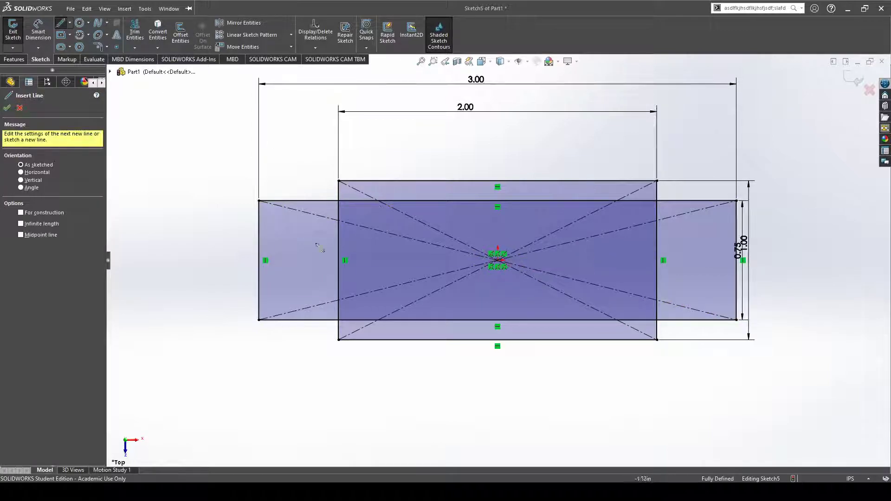
{"action": "left_click", "coordinate": [259, 260]}
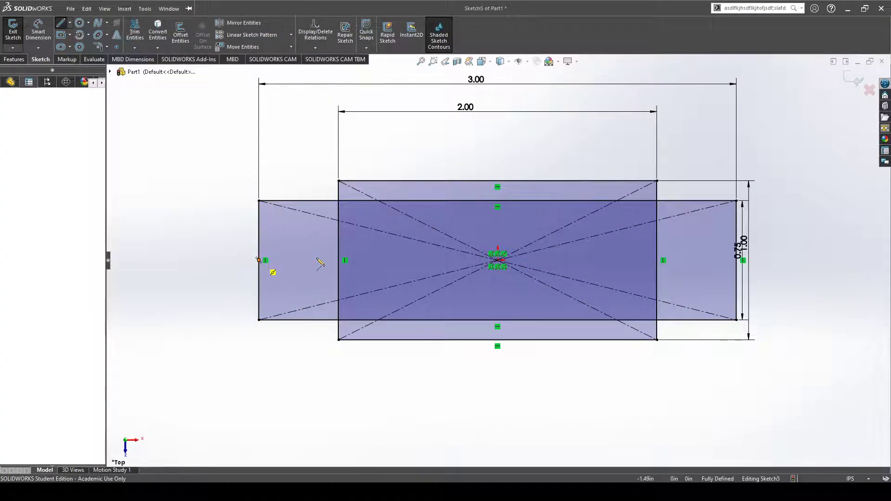
{"action": "left_click", "coordinate": [740, 261]}
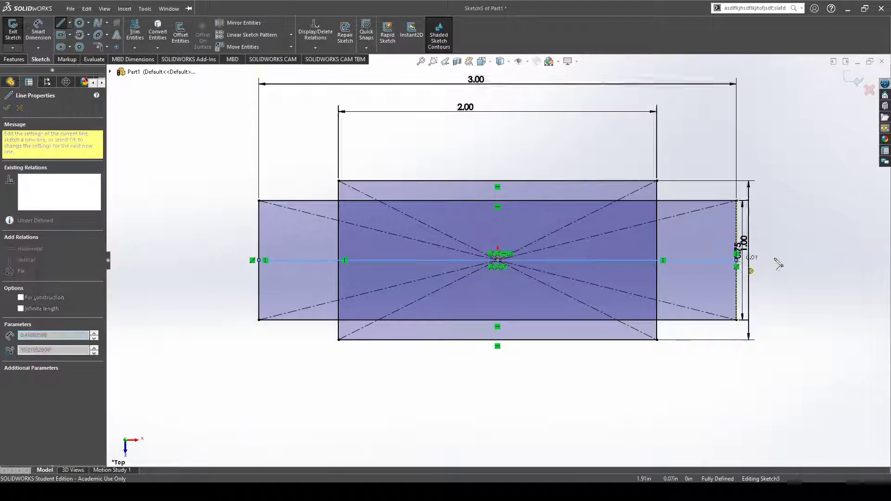
{"action": "key", "text": "Escape"}
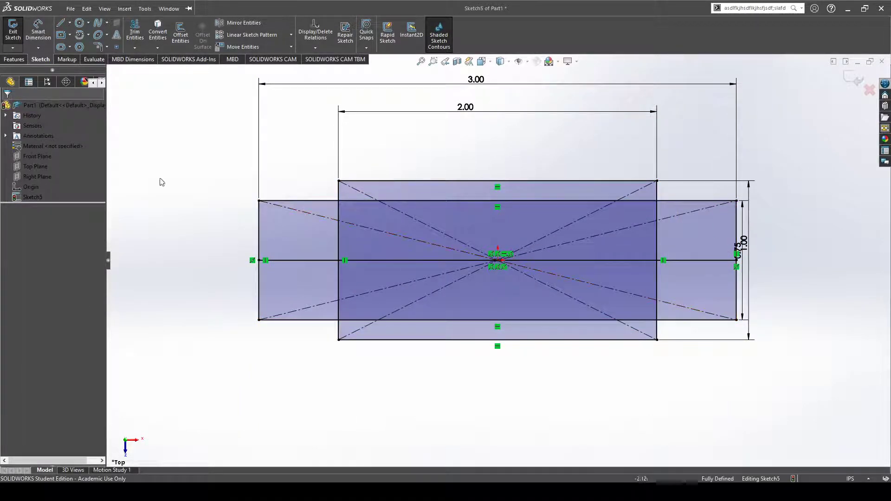
{"action": "left_click", "coordinate": [11, 37]}
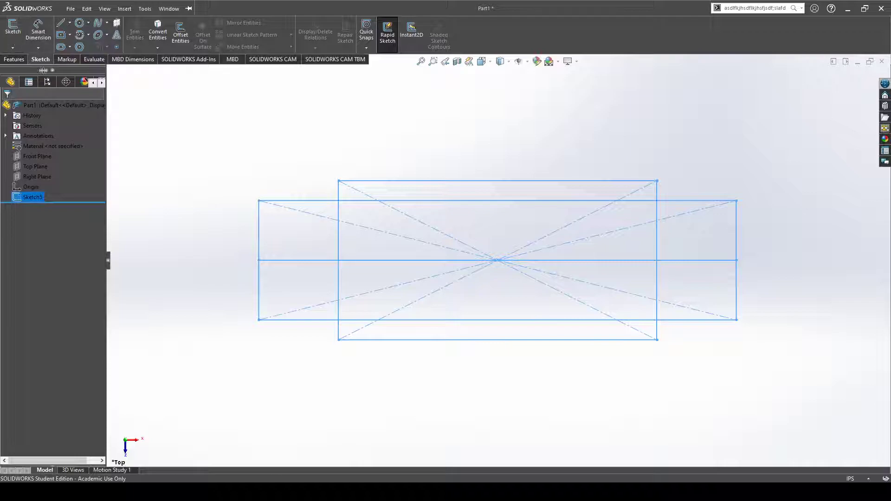
- Start a Revolved Boss/Base from the sketch and select the four regions on one side of the midline as contours
{"action": "left_click", "coordinate": [18, 58]}
{"action": "left_click", "coordinate": [45, 31]}
{"action": "left_click", "coordinate": [363, 204]}
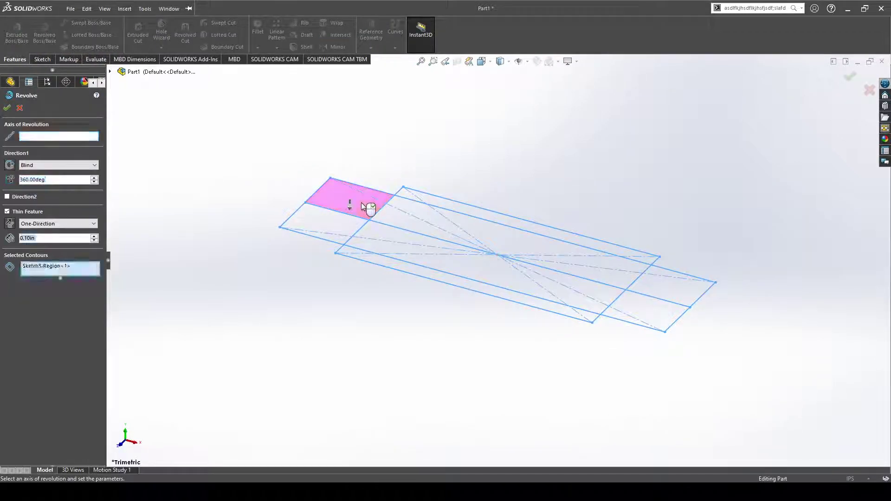
{"action": "left_click", "coordinate": [450, 207]}
{"action": "left_click", "coordinate": [491, 239]}
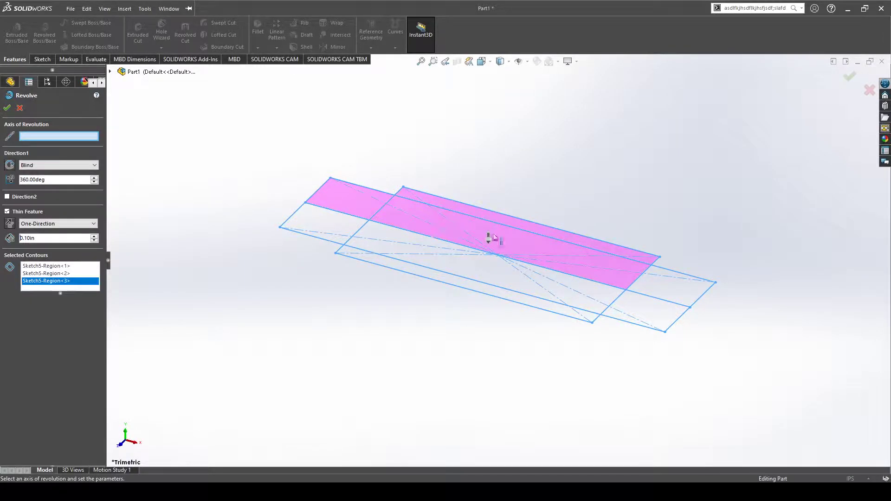
{"action": "left_click", "coordinate": [681, 297]}
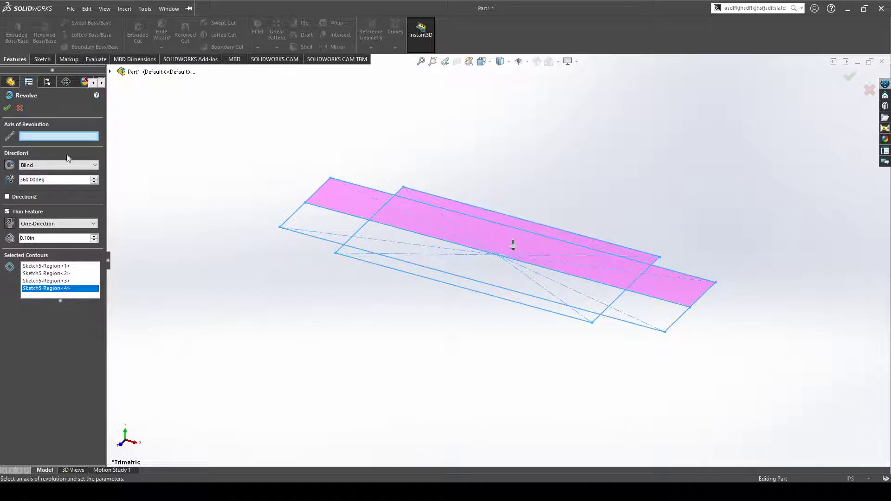
- Set the horizontal midline as the axis of revolution and turn off the Thin Feature option
{"action": "left_click", "coordinate": [341, 213]}
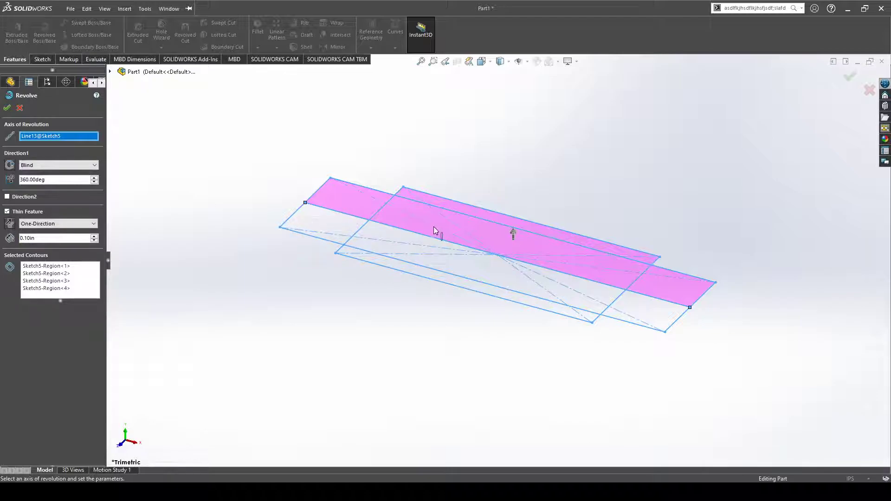
{"action": "left_click", "coordinate": [7, 212]}
{"action": "middle_click_drag", "start_coordinate": [651, 389], "coordinate": [594, 400]}
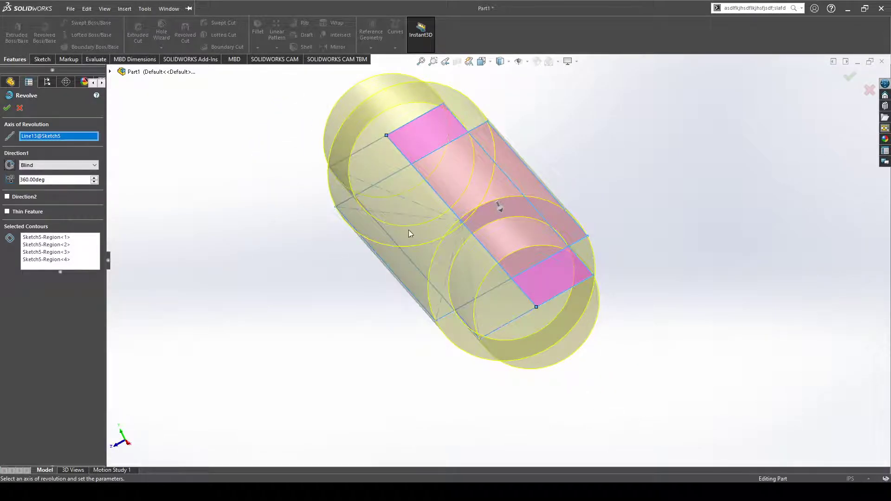
{"action": "middle_click_drag", "start_coordinate": [574, 306], "coordinate": [640, 342]}
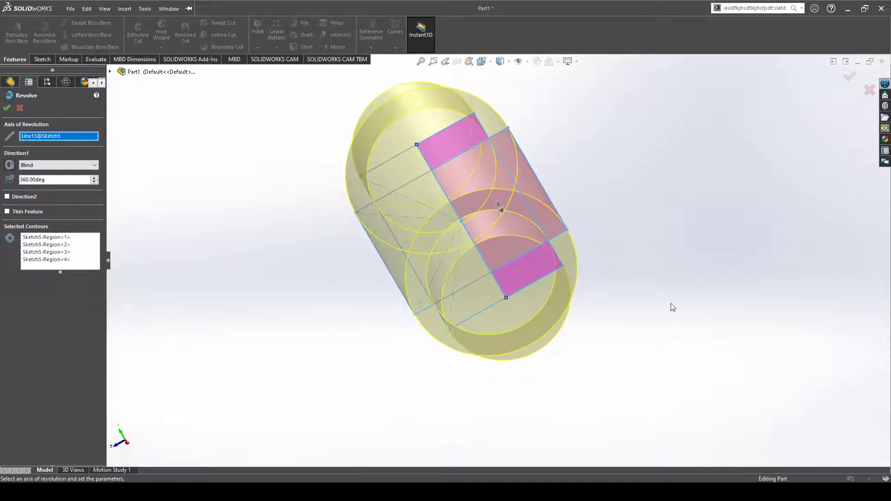
{"action": "middle_click_drag", "start_coordinate": [666, 306], "coordinate": [672, 326]}
{"action": "middle_click_drag", "start_coordinate": [576, 251], "coordinate": [580, 269]}
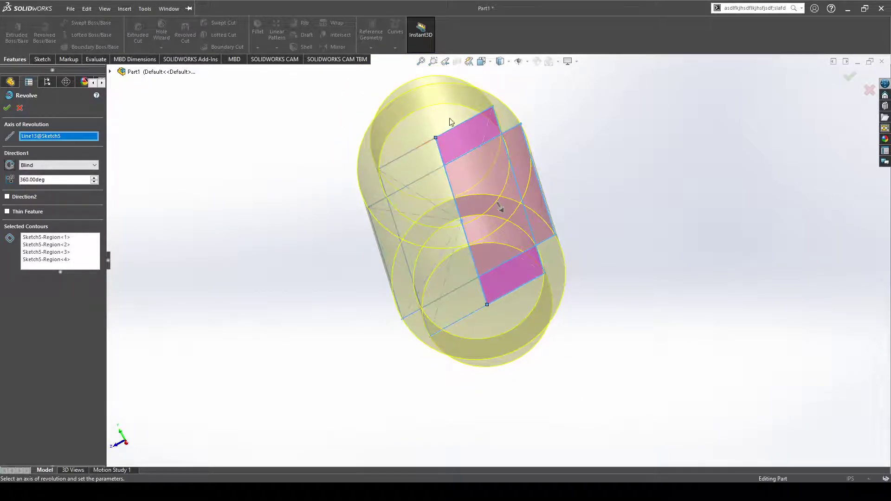
{"action": "middle_click_drag", "start_coordinate": [601, 286], "coordinate": [541, 327]}
{"action": "middle_click_drag", "start_coordinate": [531, 247], "coordinate": [518, 326]}
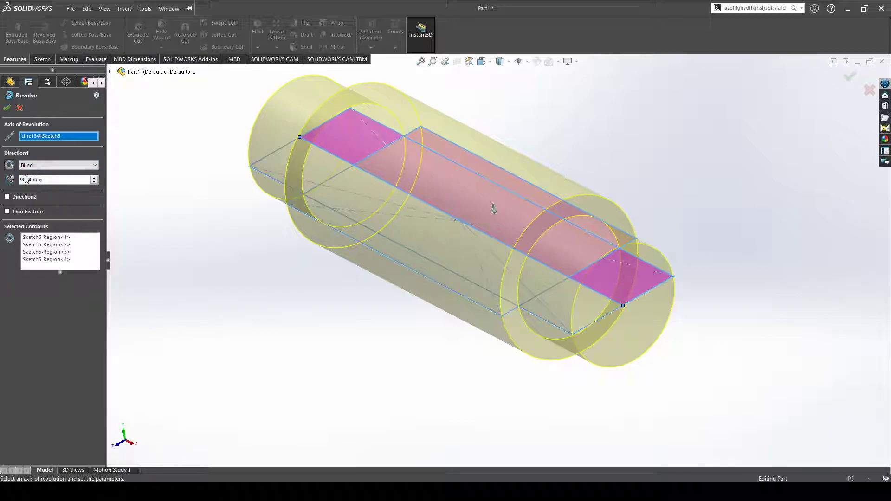
- Preview the revolve at 90 degrees, then restore the angle to 360 degrees
{"action": "key", "text": "Return"}
{"action": "middle_click_drag", "start_coordinate": [566, 416], "coordinate": [523, 357]}
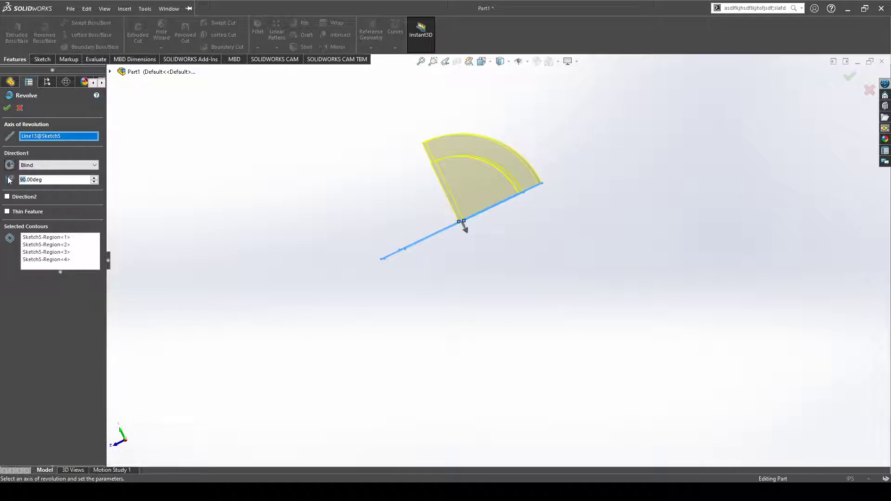
{"action": "type", "text": "0"}
{"action": "key", "text": "Return"}
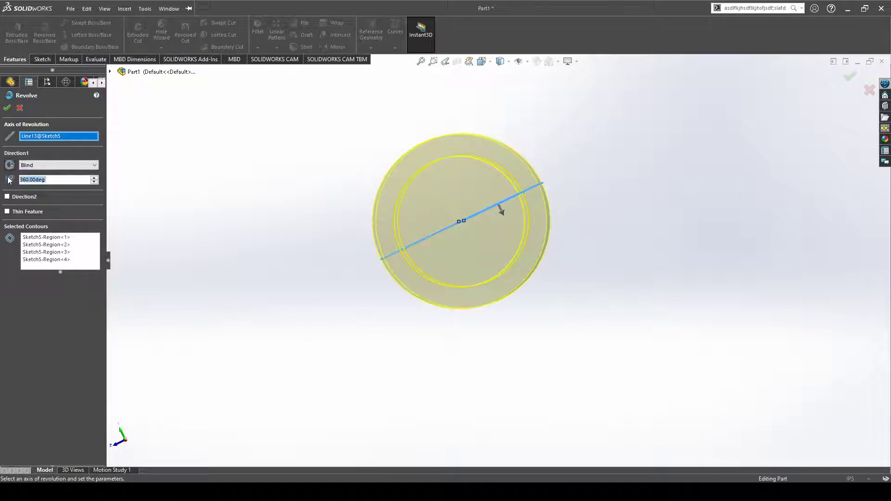
- Accept the 360-degree revolve and orient the model to the Top view
{"action": "middle_click_drag", "start_coordinate": [254, 248], "coordinate": [301, 299]}
{"action": "left_click", "coordinate": [5, 108]}
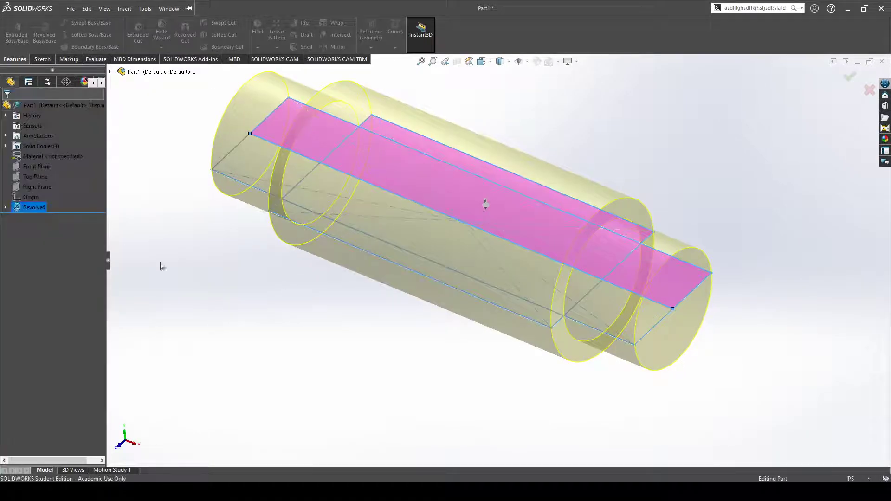
{"action": "key", "text": "space"}
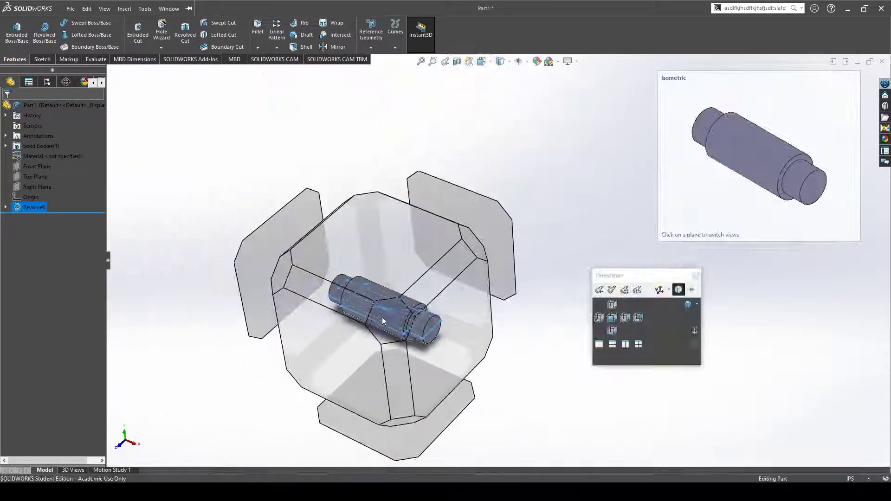
{"action": "left_click", "coordinate": [384, 267]}
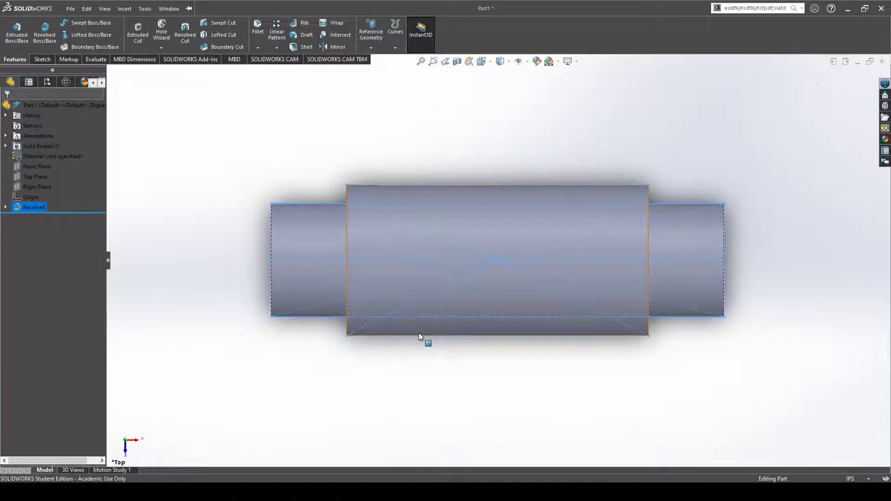
- Create a reference plane offset 0.50 in from the Top Plane
{"action": "middle_click_drag", "start_coordinate": [495, 393], "coordinate": [405, 308]}
{"action": "middle_click_drag", "start_coordinate": [511, 270], "coordinate": [152, 274]}
{"action": "left_click", "coordinate": [183, 277]}
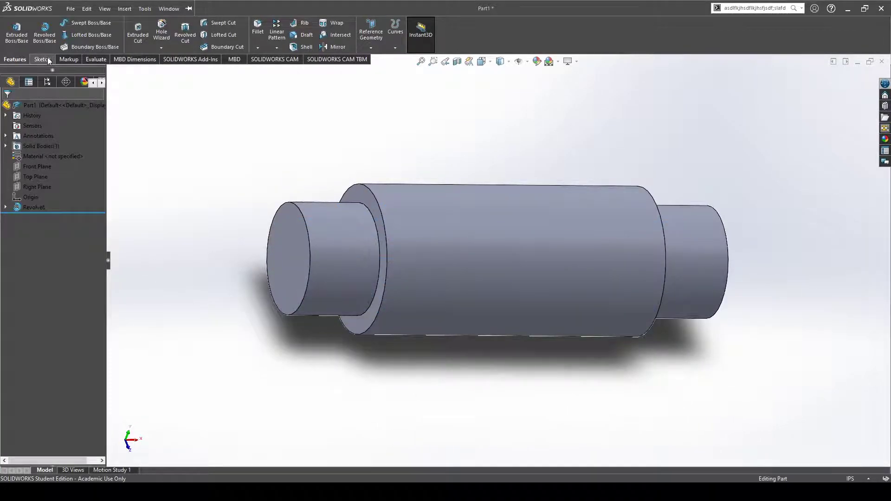
{"action": "left_click", "coordinate": [392, 63]}
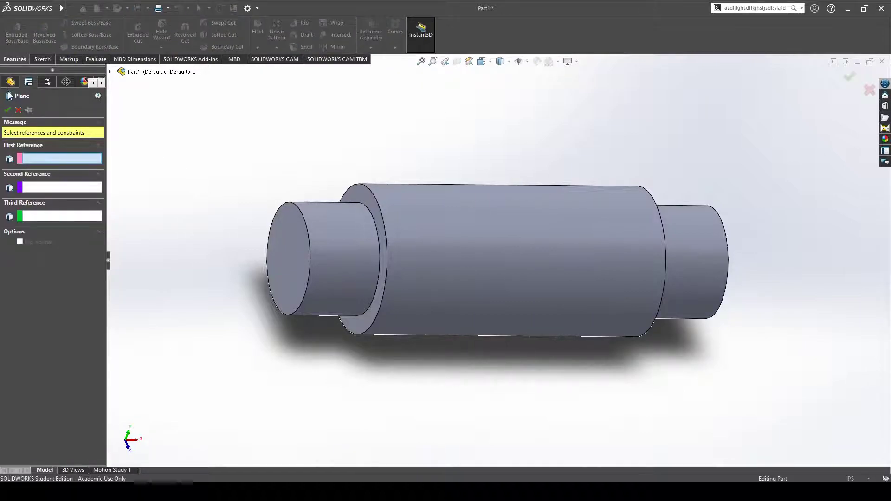
{"action": "left_click", "coordinate": [110, 72]}
{"action": "left_click", "coordinate": [150, 143]}
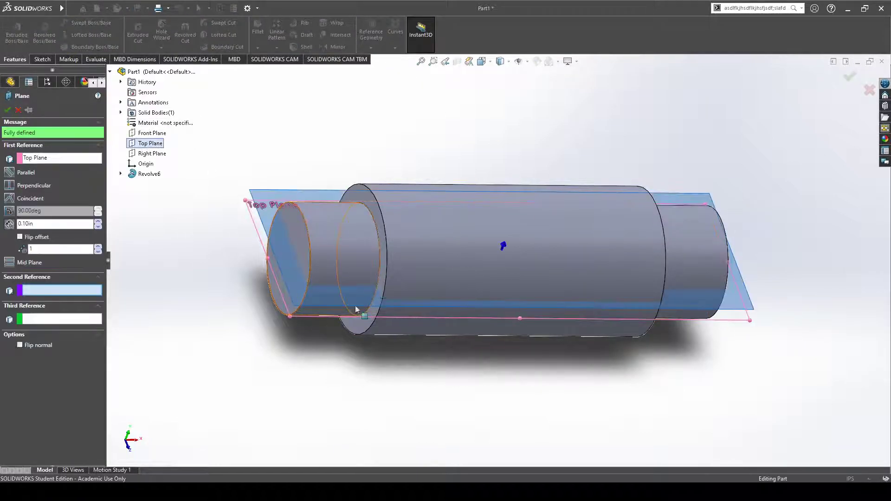
{"action": "middle_click_drag", "start_coordinate": [250, 347], "coordinate": [320, 345]}
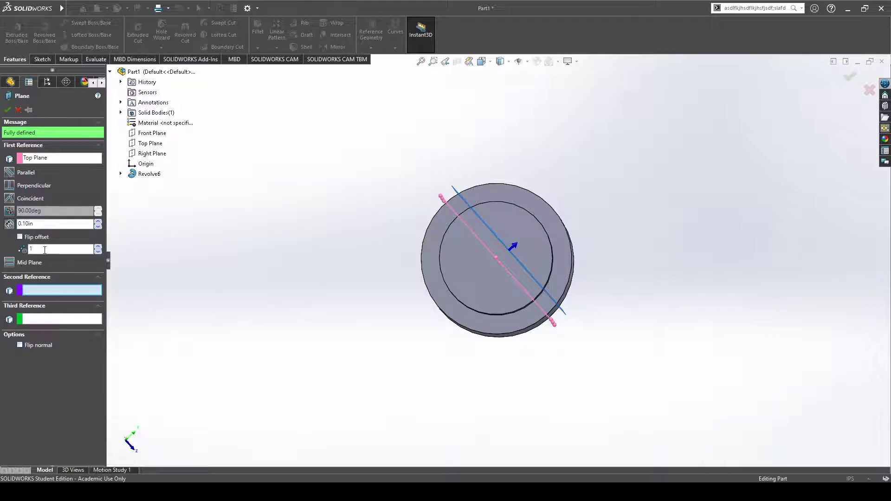
{"action": "left_click", "coordinate": [8, 224]}
{"action": "type", "text": "0.5"}
{"action": "key", "text": "Return"}
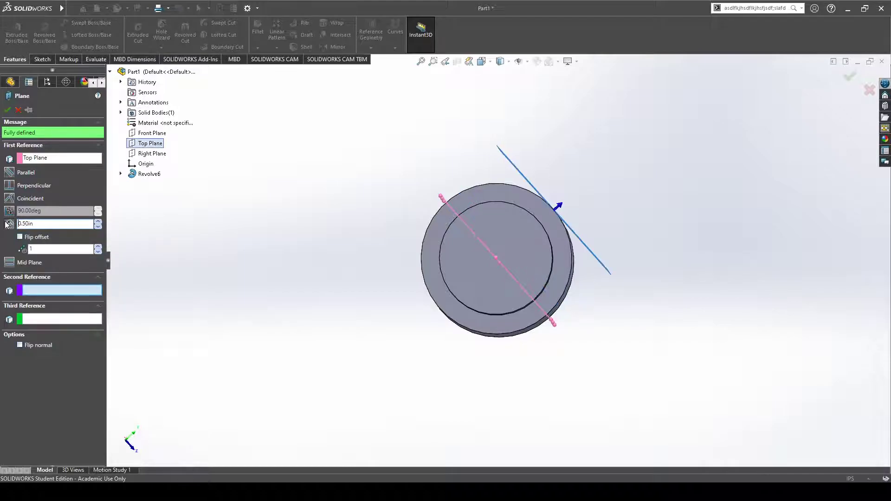
{"action": "left_click", "coordinate": [7, 110]}
- Start a sketch on the new offset plane and orient the view normal to it
{"action": "middle_click_drag", "start_coordinate": [395, 354], "coordinate": [333, 364]}
{"action": "middle_click_drag", "start_coordinate": [462, 393], "coordinate": [469, 384]}
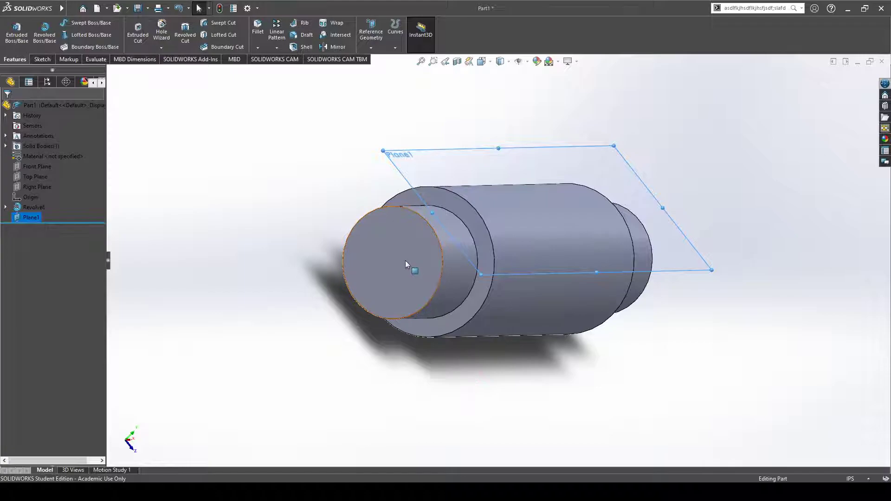
{"action": "middle_click_drag", "start_coordinate": [532, 338], "coordinate": [489, 386]}
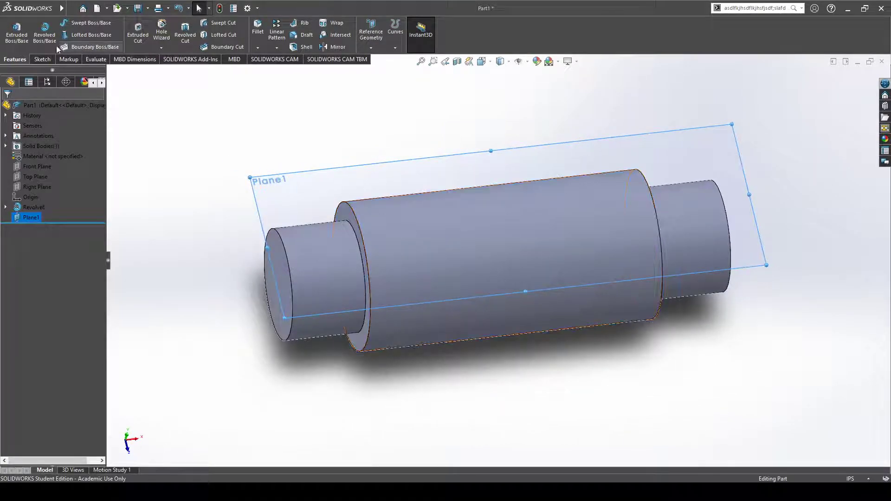
{"action": "left_click", "coordinate": [43, 58]}
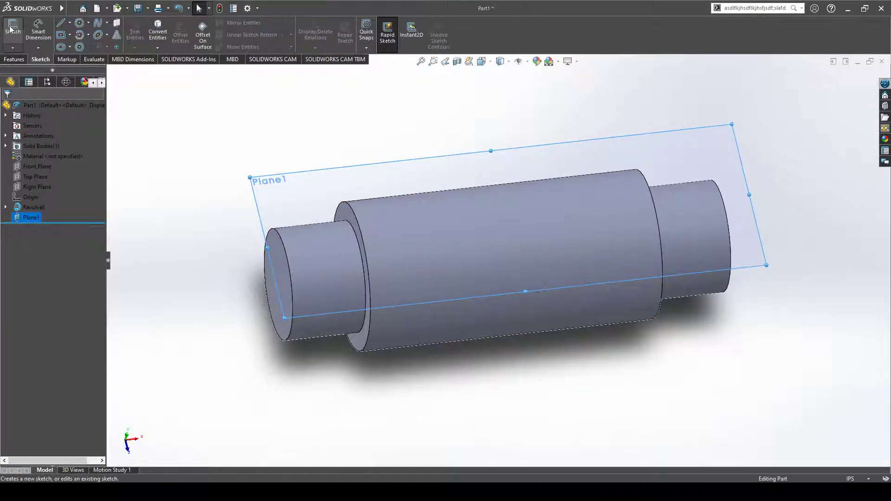
{"action": "left_click", "coordinate": [11, 29]}
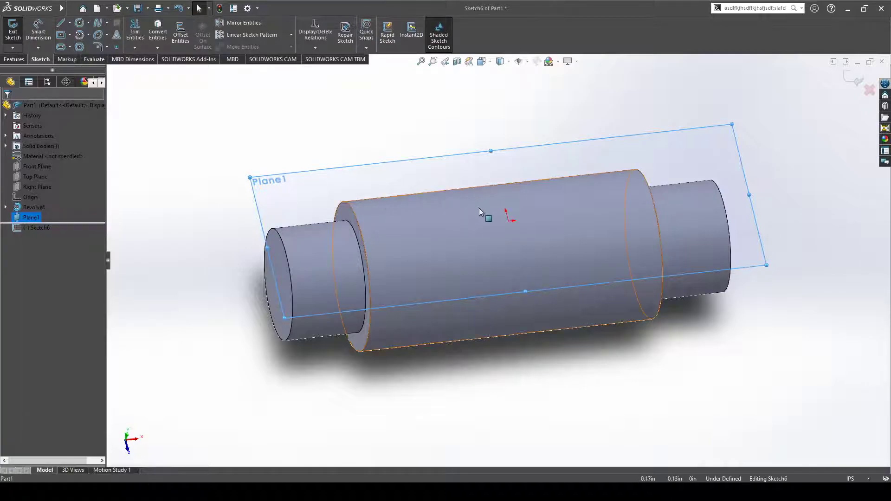
{"action": "key", "text": "space"}
{"action": "left_click", "coordinate": [358, 246]}
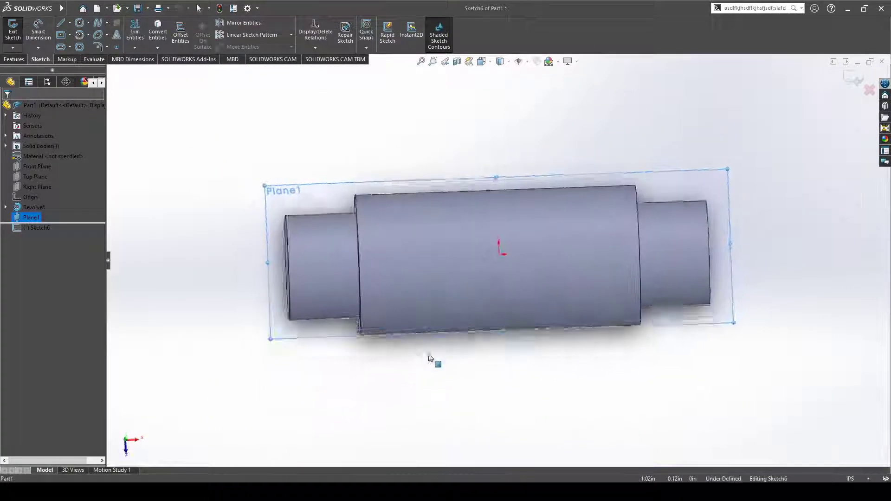
- Sketch a horizontal line through the origin from one end face of the shaft to the other
{"action": "left_click", "coordinate": [62, 29]}
{"action": "left_click", "coordinate": [292, 260]}
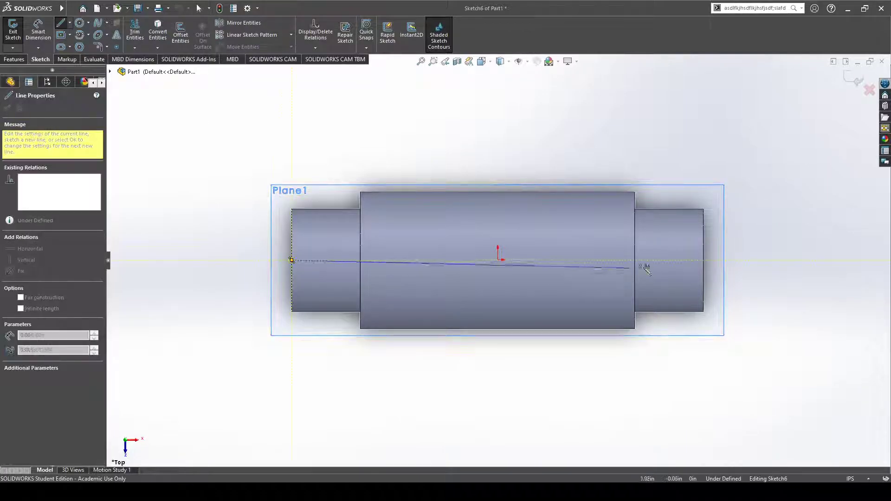
{"action": "left_click", "coordinate": [702, 260]}
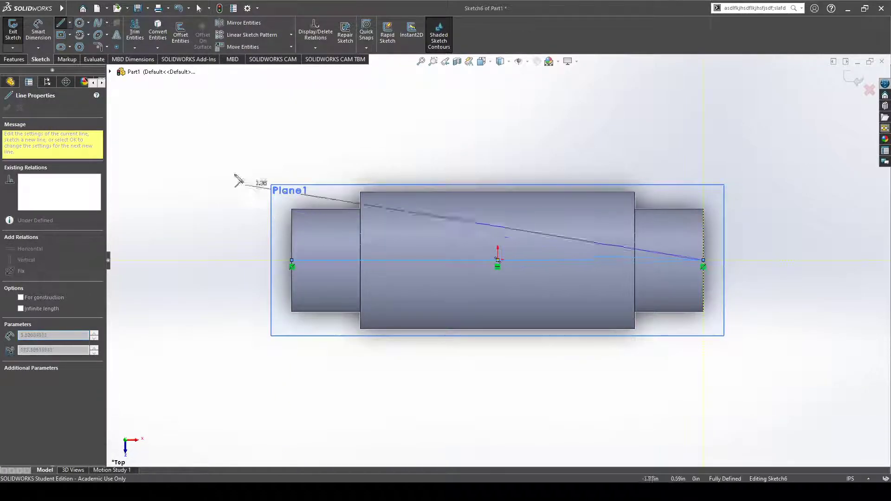
{"action": "key", "text": "Escape"}
- Sketch a center rectangle about 1.77 by 0.41 in, centered on the horizontal line left of the origin
{"action": "key", "text": "r"}
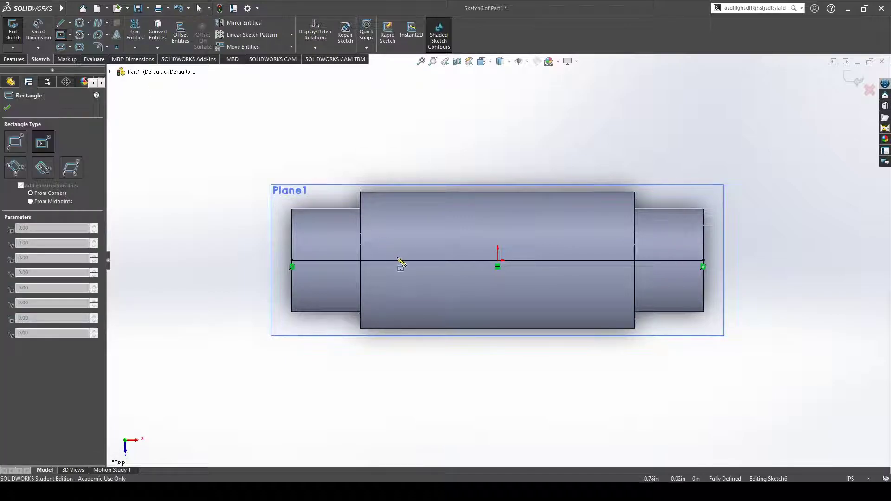
{"action": "left_click", "coordinate": [402, 260]}
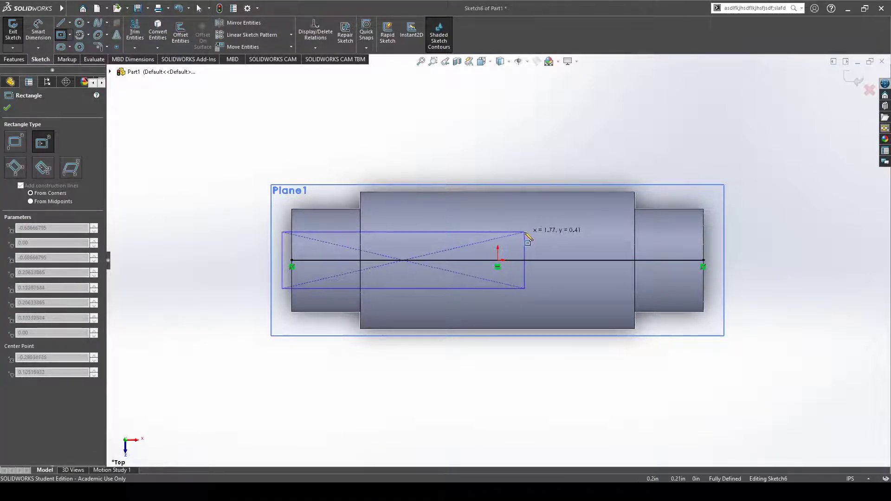
{"action": "left_click", "coordinate": [525, 231]}
{"action": "key", "text": "Escape"}
- Dimension the rectangle to 1 in long and 0.25 in high
{"action": "left_click", "coordinate": [448, 232]}
{"action": "left_click", "coordinate": [436, 152]}
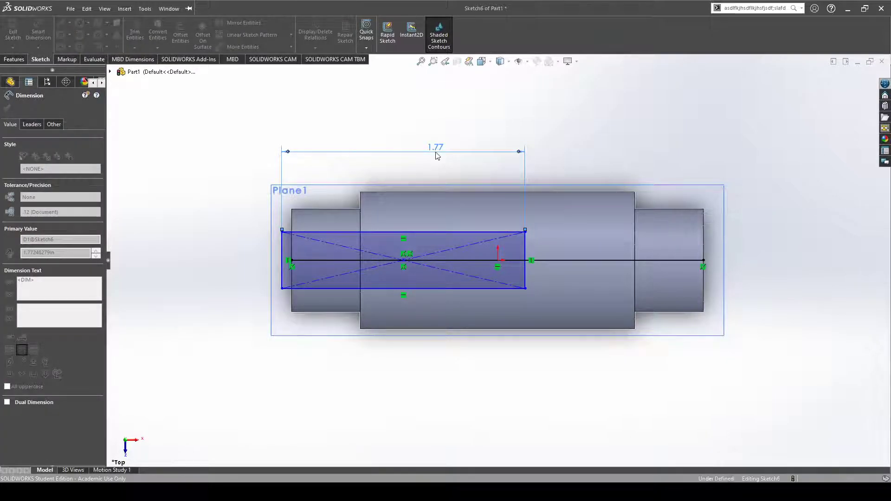
{"action": "type", "text": "1"}
{"action": "key", "text": "Return"}
{"action": "left_click", "coordinate": [471, 258]}
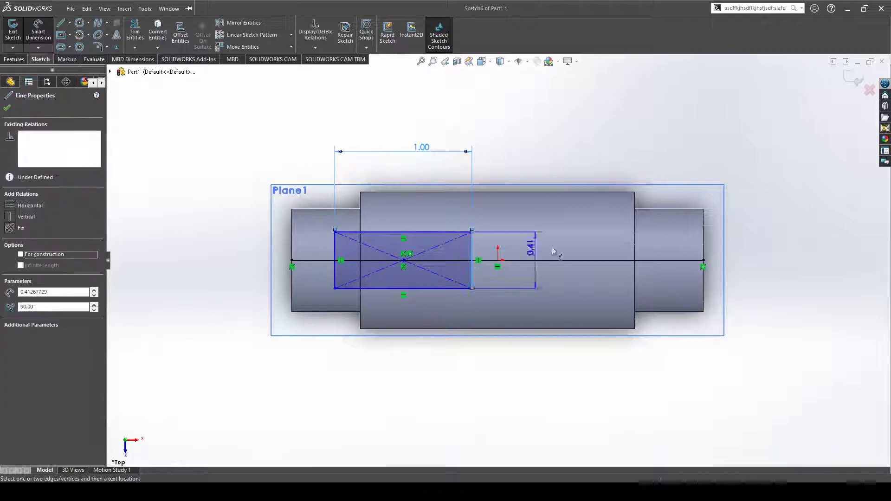
{"action": "left_click", "coordinate": [801, 268]}
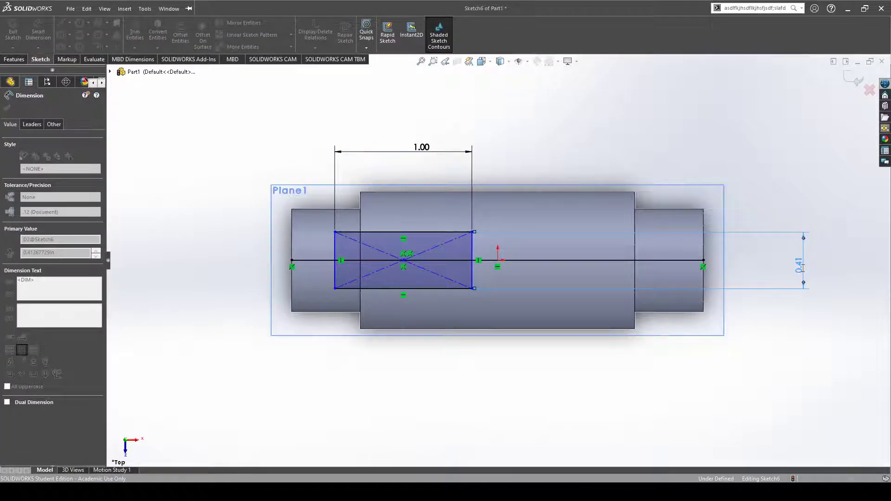
{"action": "type", "text": ".25"}
{"action": "key", "text": "Return"}
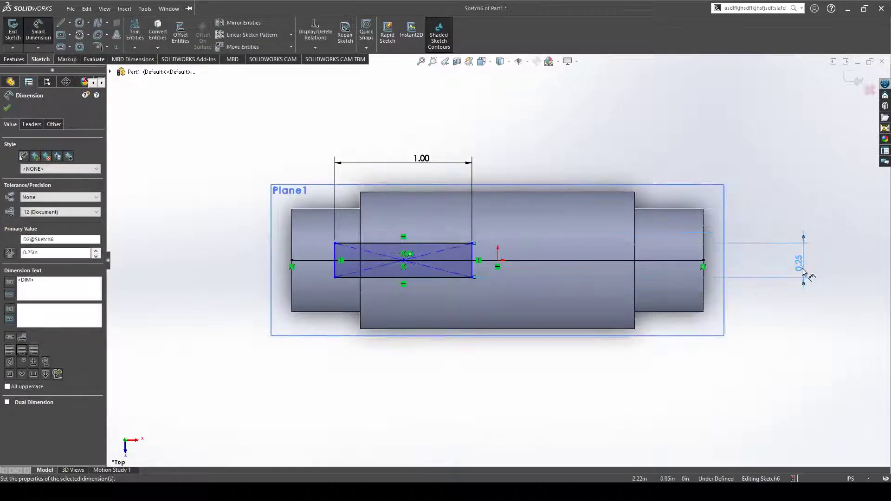
- Dimension the distance from the rectangle's right side to the right shoulder of the large cylinder as 0.25 in
{"action": "left_click_drag", "start_coordinate": [472, 258], "coordinate": [636, 259]}
{"action": "left_click", "coordinate": [636, 258]}
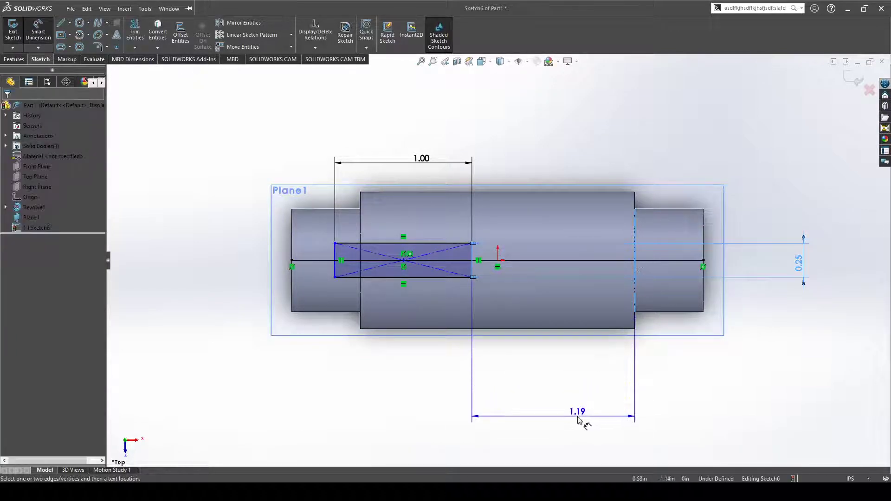
{"action": "left_click", "coordinate": [577, 415]}
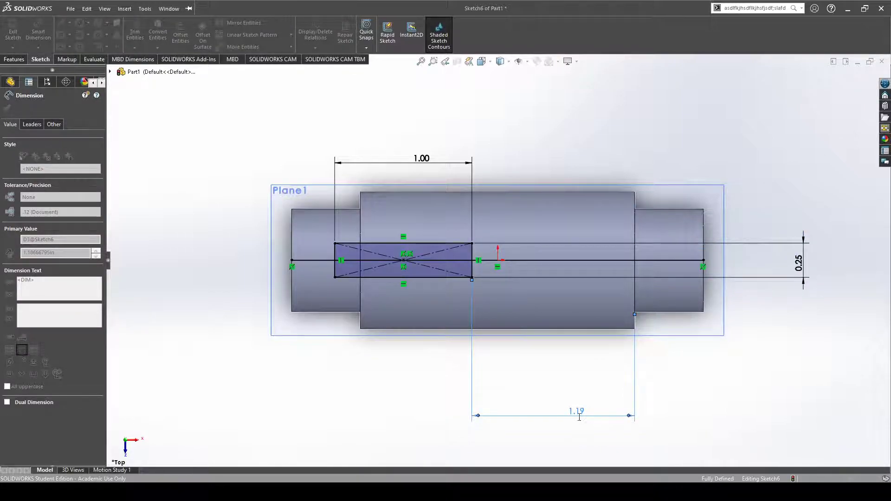
{"action": "left_click", "coordinate": [580, 419]}
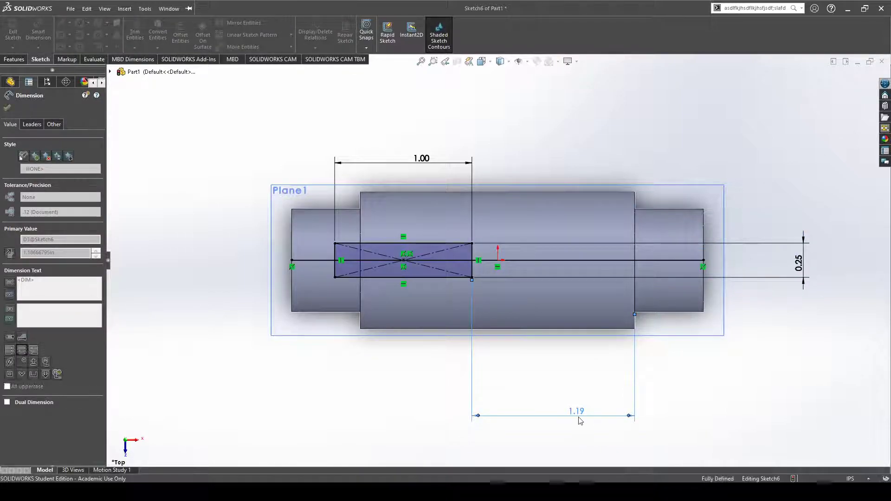
{"action": "type", "text": "0.25"}
{"action": "key", "text": "Return"}
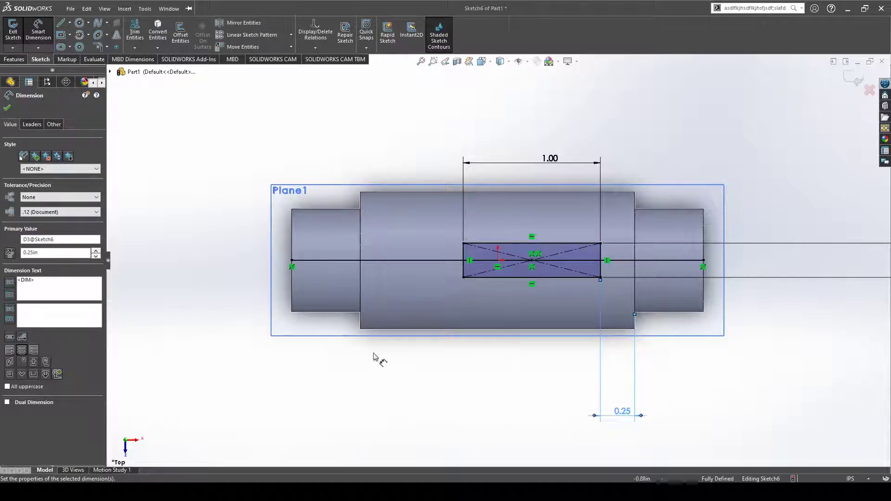
{"action": "left_click", "coordinate": [7, 108]}
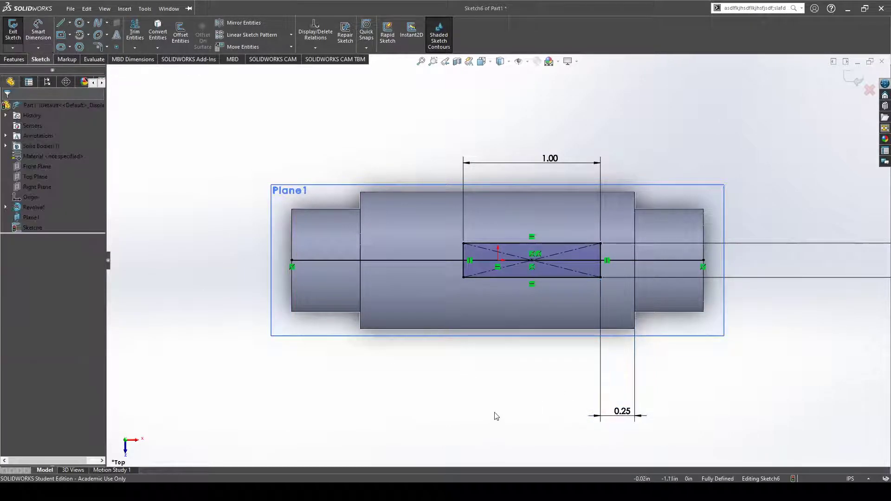
- Cut the rectangle into the shaft with a blind Extruded Cut 0.10 in deep to form a keyway
{"action": "middle_click_drag", "start_coordinate": [494, 414], "coordinate": [491, 379]}
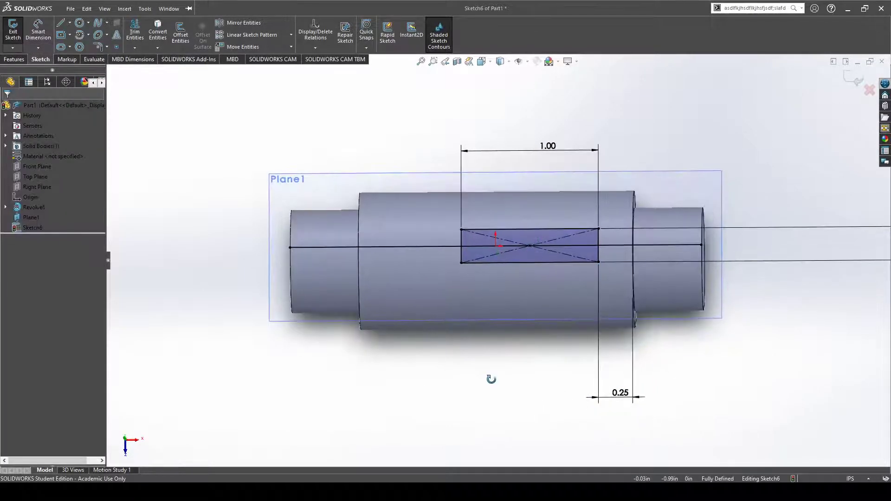
{"action": "left_click", "coordinate": [518, 239]}
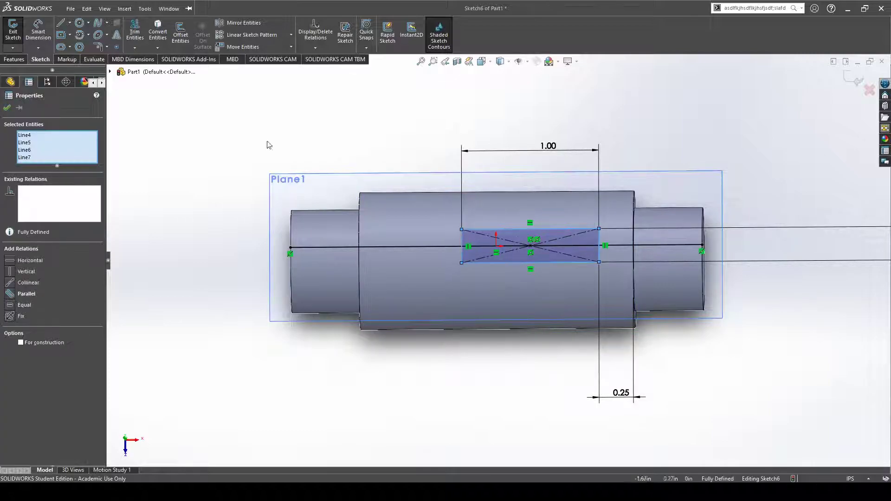
{"action": "left_click", "coordinate": [14, 59]}
{"action": "left_click", "coordinate": [138, 33]}
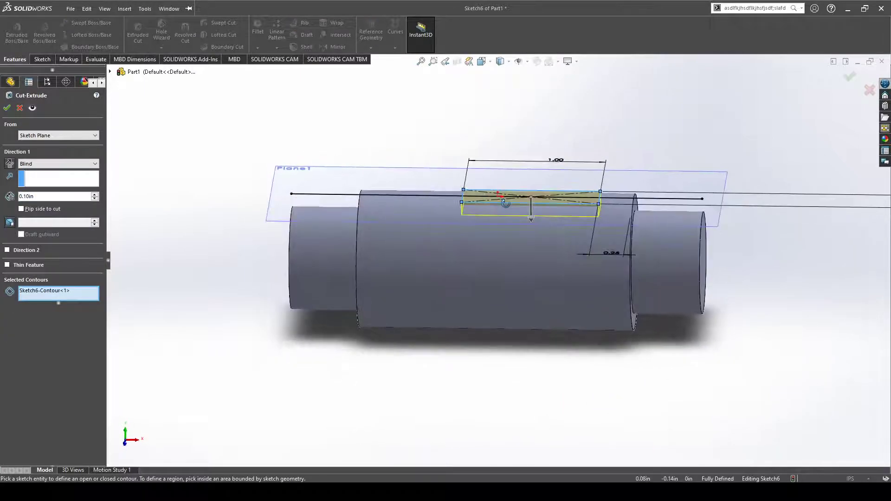
{"action": "middle_click_drag", "start_coordinate": [520, 360], "coordinate": [568, 412]}
{"action": "left_click", "coordinate": [7, 107]}
- Hide the offset reference plane above the shaft
{"action": "left_click", "coordinate": [568, 412]}
{"action": "left_click", "coordinate": [31, 217]}
{"action": "left_click", "coordinate": [46, 200]}
- Fillet the four outer circular edges at both shaft ends and both shoulders of the large cylinder with a 0.10 in radius
{"action": "middle_click_drag", "start_coordinate": [586, 403], "coordinate": [474, 444]}
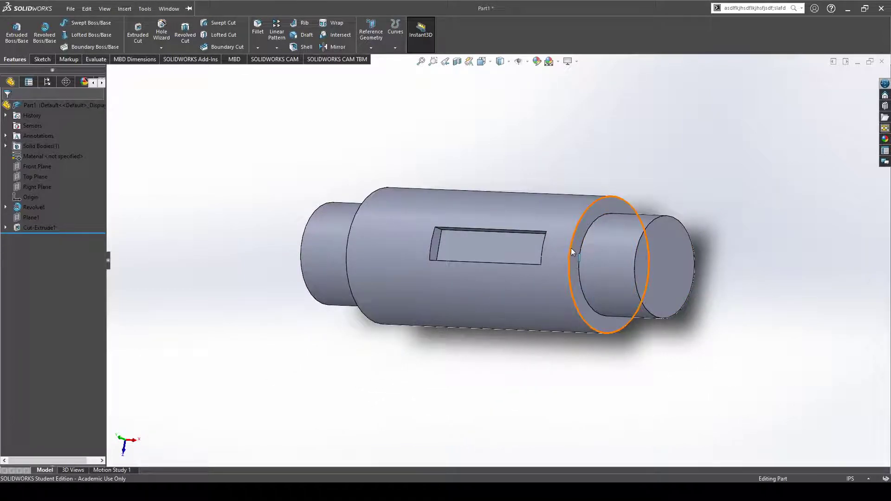
{"action": "middle_click_drag", "start_coordinate": [380, 372], "coordinate": [491, 354]}
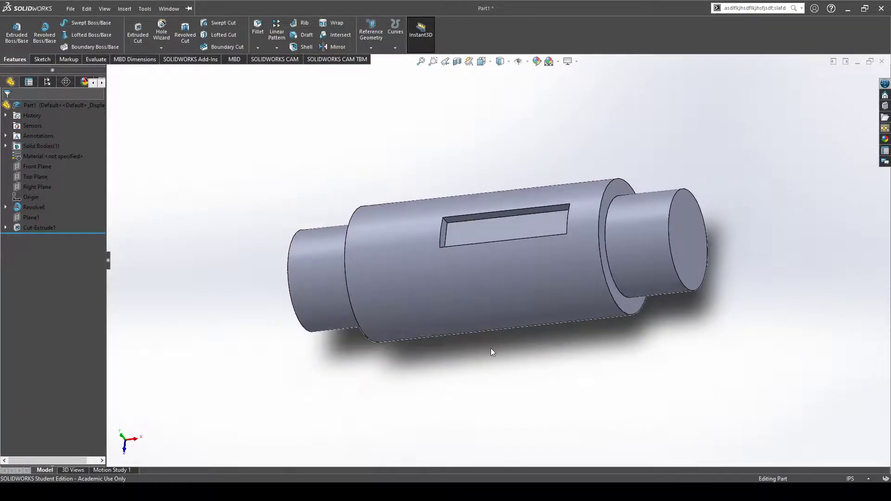
{"action": "left_click", "coordinate": [669, 240]}
{"action": "left_click", "coordinate": [598, 219], "text": "ctrl"}
{"action": "mouse_move", "coordinate": [507, 359]}
{"action": "middle_mouse_down"}
{"action": "mouse_move", "coordinate": [487, 378]}
{"action": "mouse_move", "coordinate": [501, 360]}
{"action": "middle_mouse_up"}
{"action": "left_click", "coordinate": [433, 272], "text": "ctrl"}
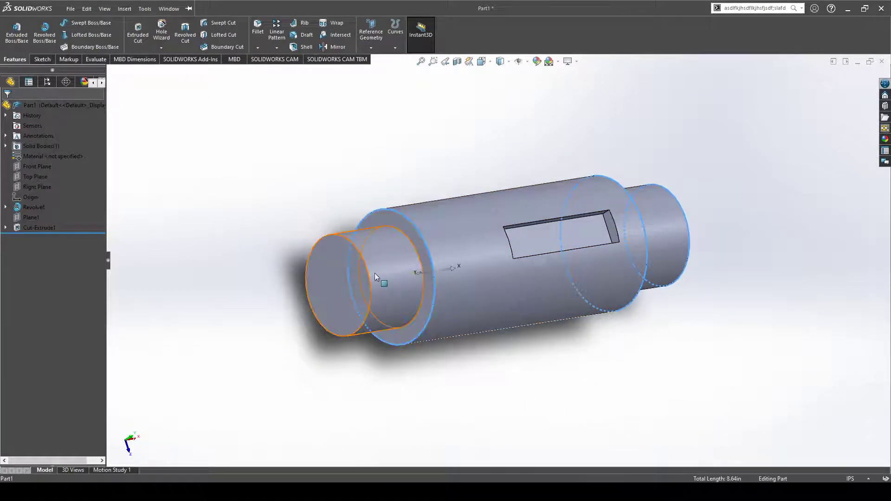
{"action": "left_click", "coordinate": [369, 275], "text": "ctrl"}
{"action": "middle_click_drag", "start_coordinate": [447, 332], "coordinate": [533, 368]}
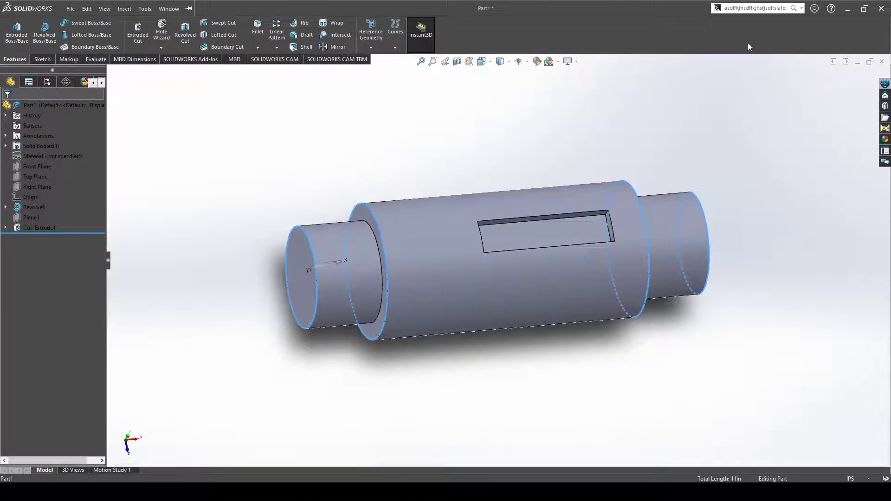
{"action": "key", "text": "BackSpace"}
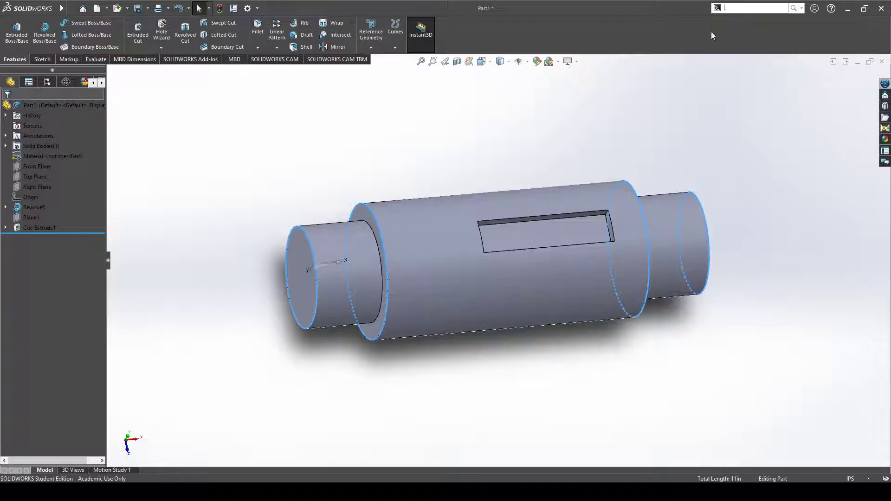
{"action": "type", "text": "fillet"}
{"action": "left_click", "coordinate": [731, 21]}
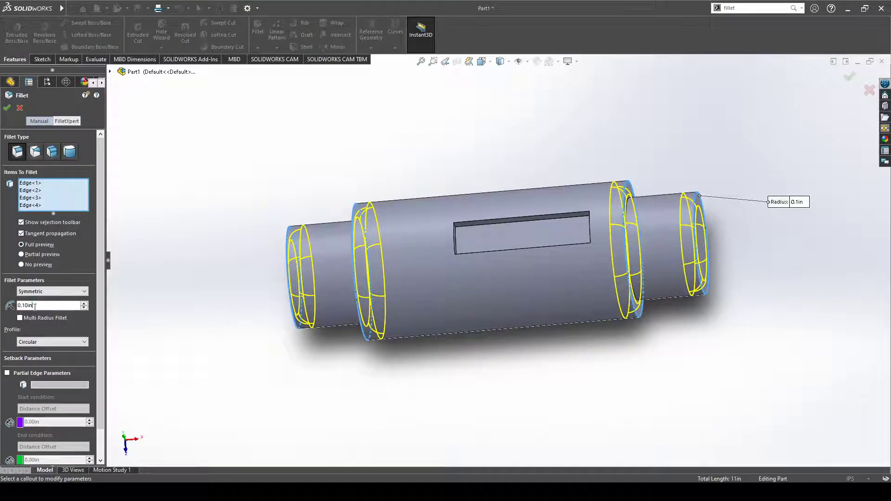
{"action": "middle_click_drag", "start_coordinate": [318, 332], "coordinate": [512, 374]}
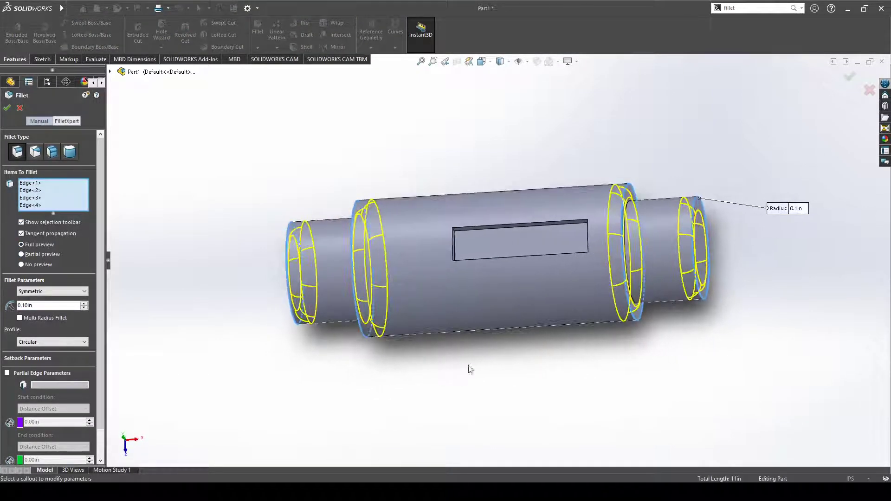
{"action": "middle_click_drag", "start_coordinate": [235, 352], "coordinate": [249, 325]}
{"action": "left_click", "coordinate": [8, 108]}
{"action": "middle_click_drag", "start_coordinate": [539, 397], "coordinate": [457, 419]}
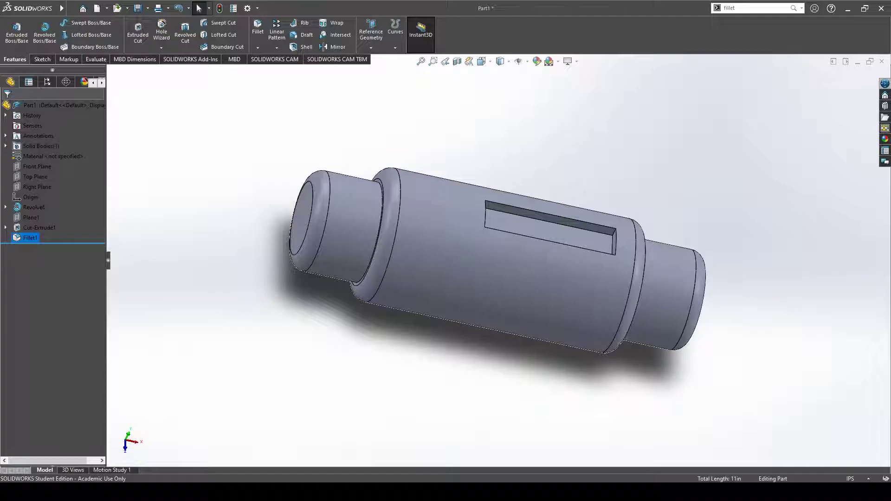